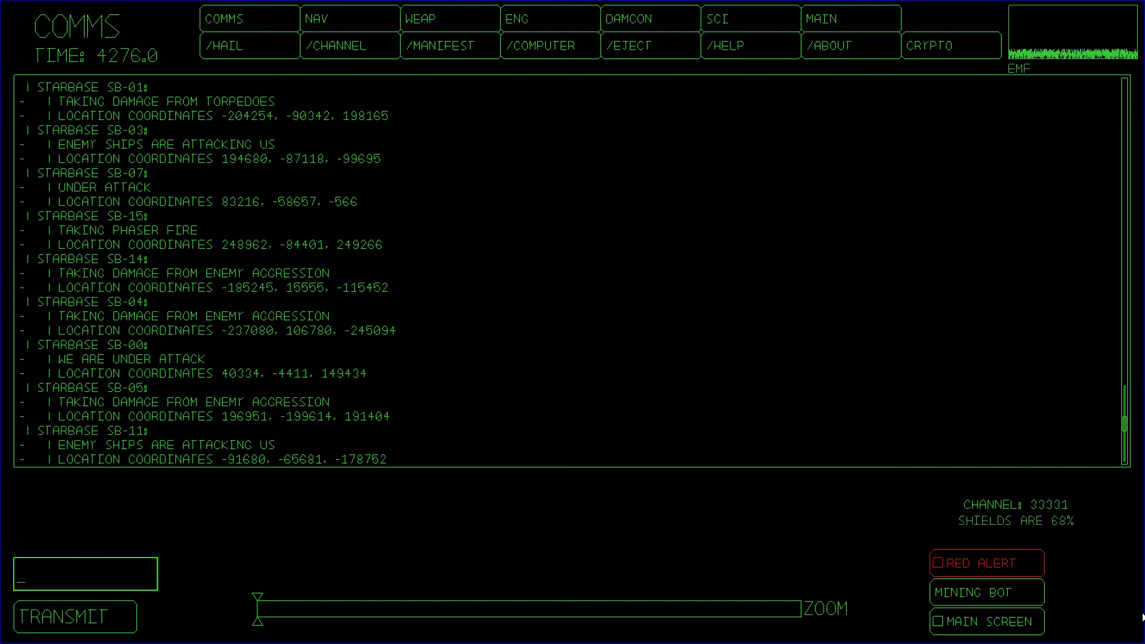
Hail starbase SB-00 and choose option 5, Cargo, Passengers and Bounties
{"action": "type", "text": "HAIL"}
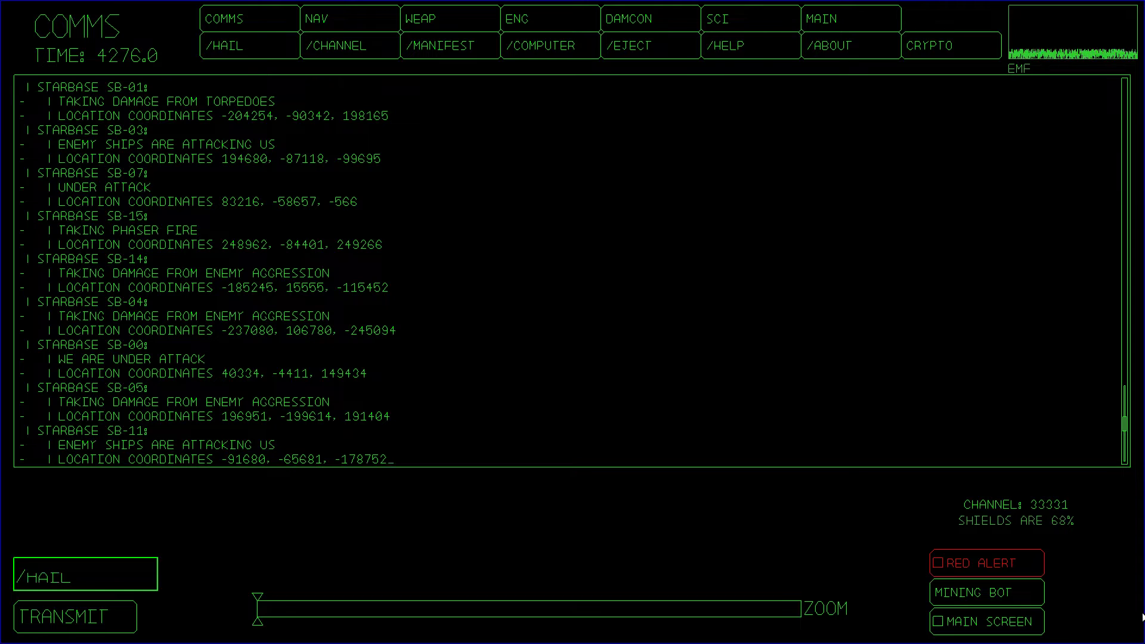
{"action": "type", "text": " SB-00"}
{"action": "key", "text": "Return"}
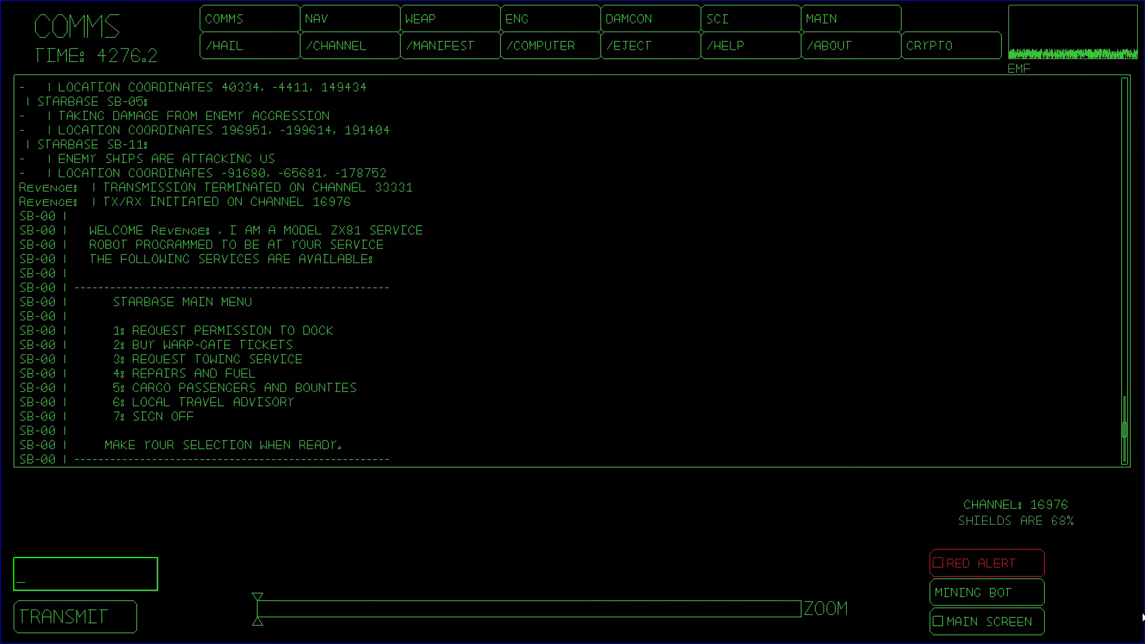
{"action": "type", "text": "5"}
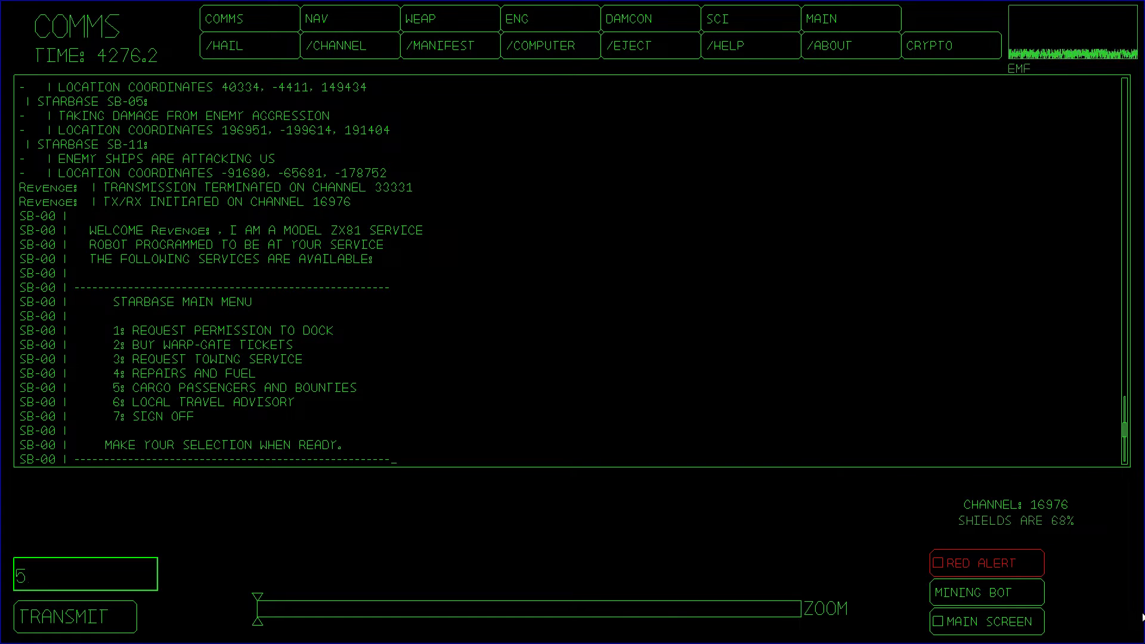
{"action": "key", "text": "Return"}
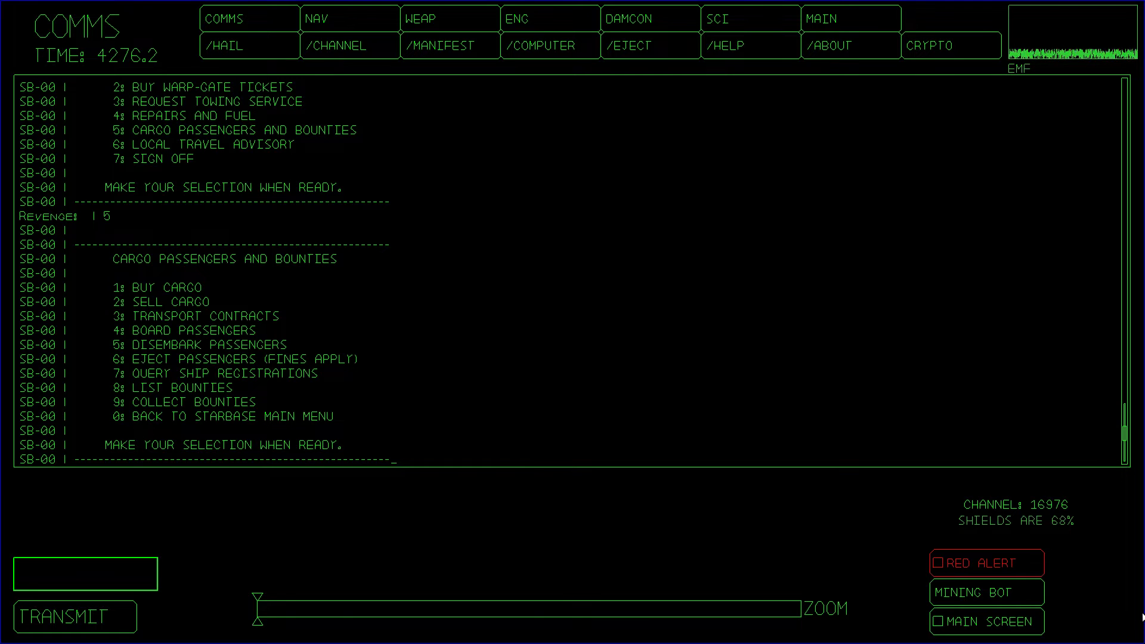
Choose option 3, Transport Contracts, then option 1 to list SB-00's nine contracts A–I
{"action": "type", "text": "3"}
{"action": "key", "text": "Return"}
{"action": "type", "text": "1"}
{"action": "key", "text": "Return"}
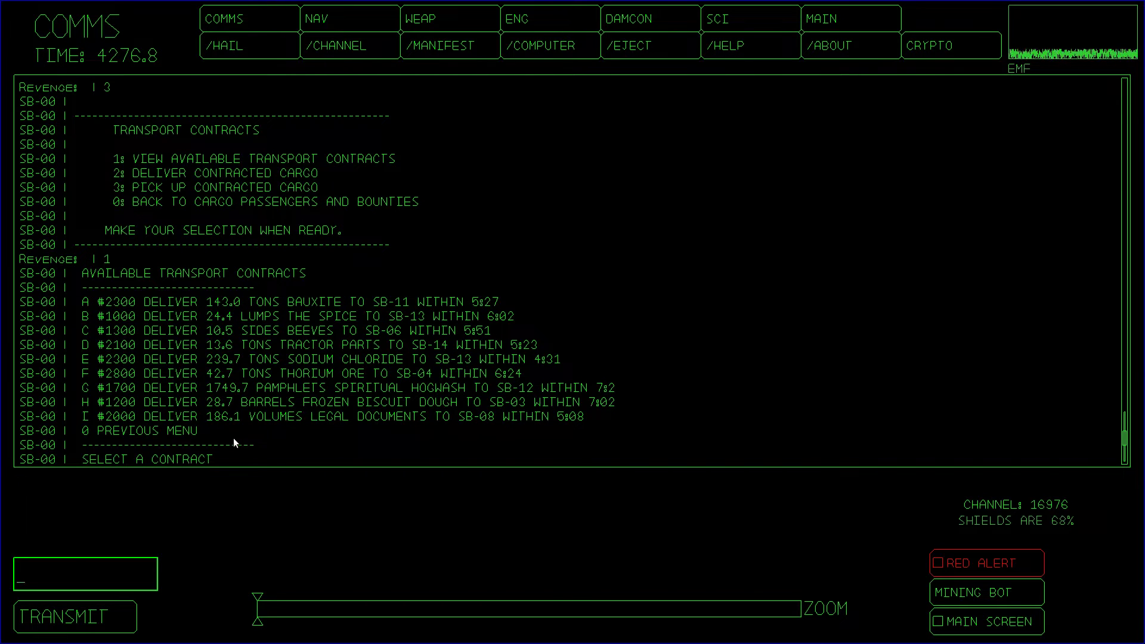
Enter and erase test letters 'AAAaaaBBB' in the Comms field, then switch to the Demon screen
{"action": "type", "text": "AA"}
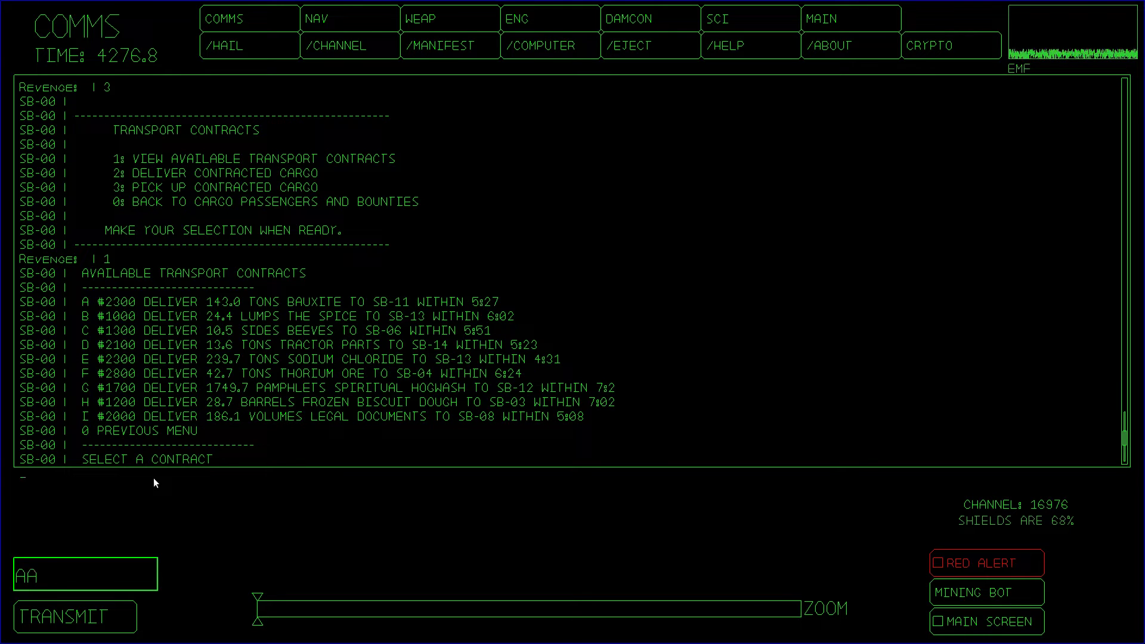
{"action": "type", "text": "Aaaa"}
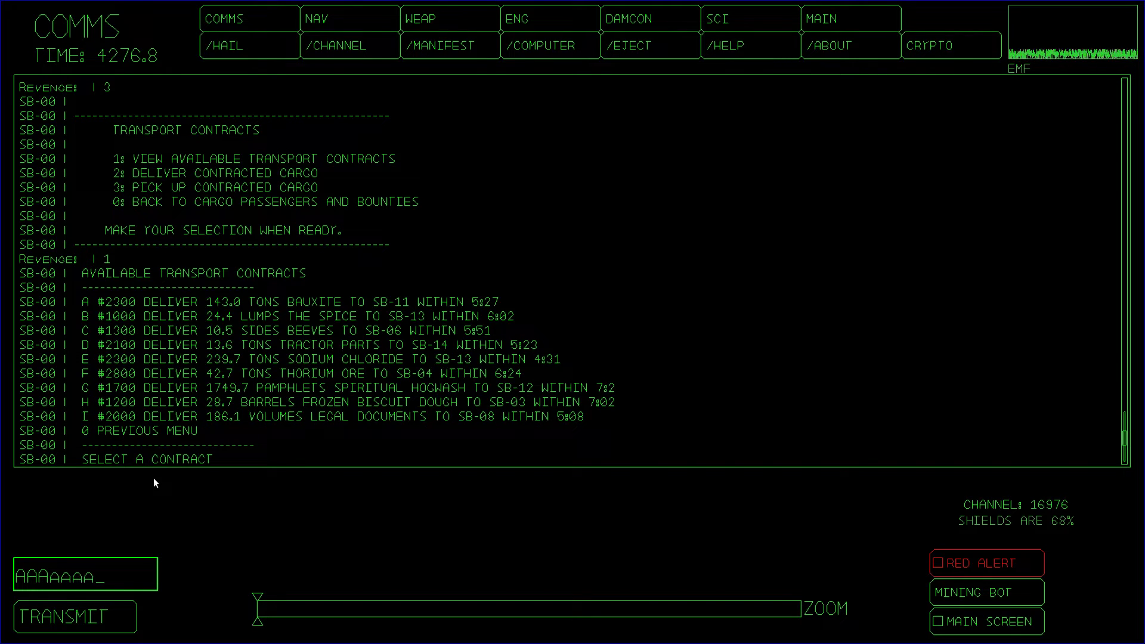
{"action": "type", "text": "BBB"}
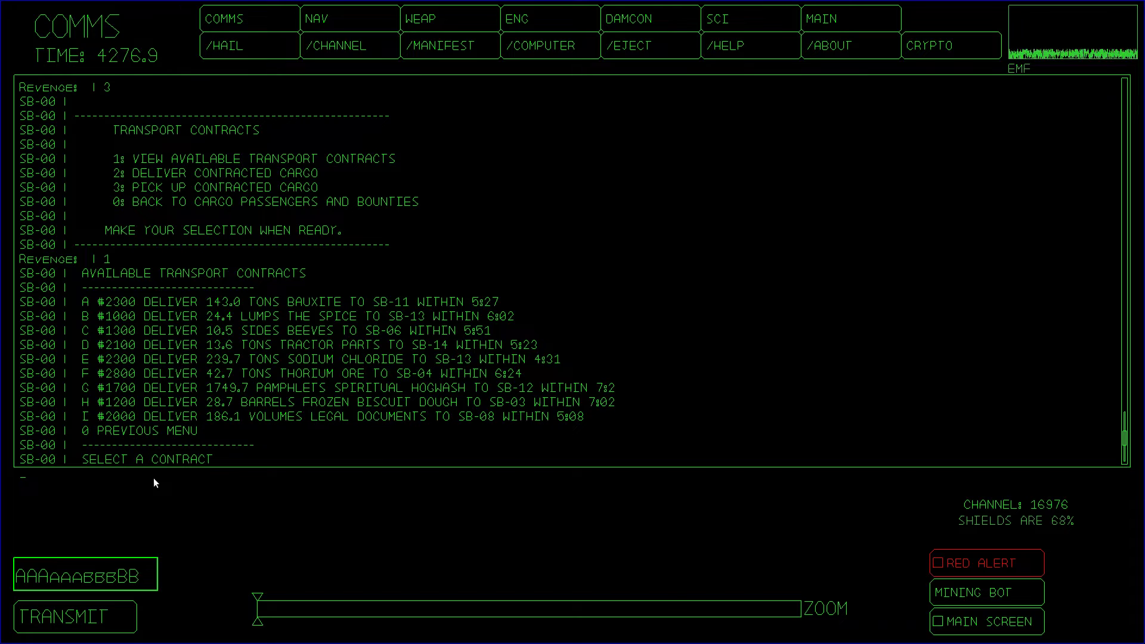
{"action": "key", "text": "BackSpace"}
{"action": "key", "text": "BackSpace"}
{"action": "key", "text": "BackSpace"}
{"action": "key", "text": "BackSpace"}
{"action": "key", "text": "BackSpace"}
{"action": "key", "text": "BackSpace"}
{"action": "key", "text": "BackSpace"}
{"action": "key", "text": "BackSpace"}
{"action": "key", "text": "BackSpace"}
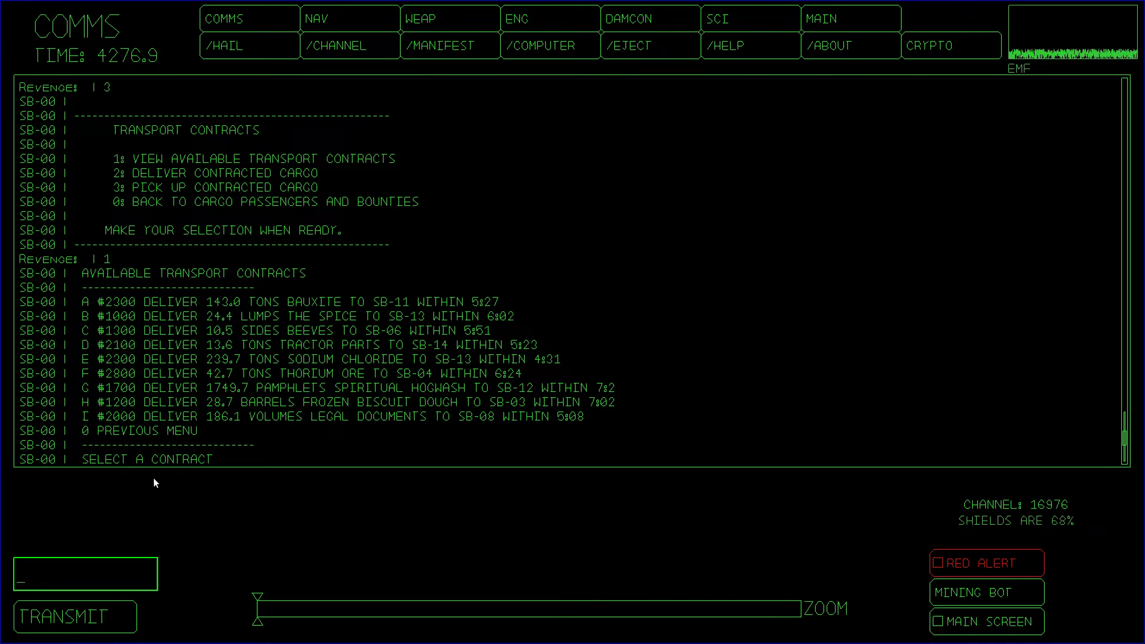
{"action": "key", "text": "F9"}
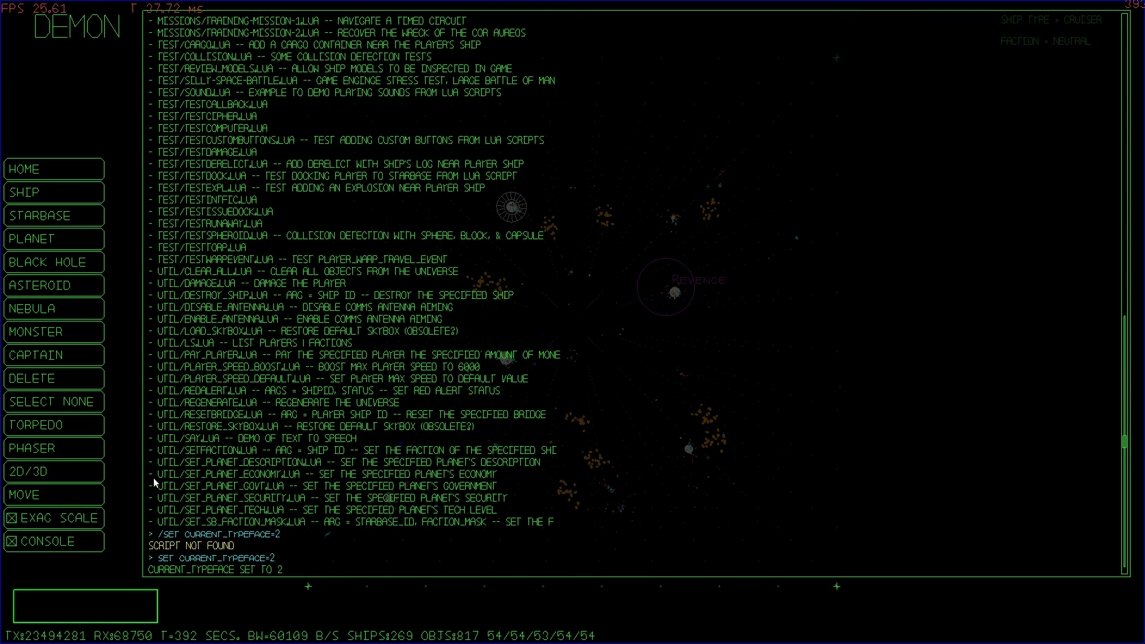
Set the Demon console typeface to 0 with SET CURRENT_TYPEFACE=0
{"action": "type", "text": "SET T"}
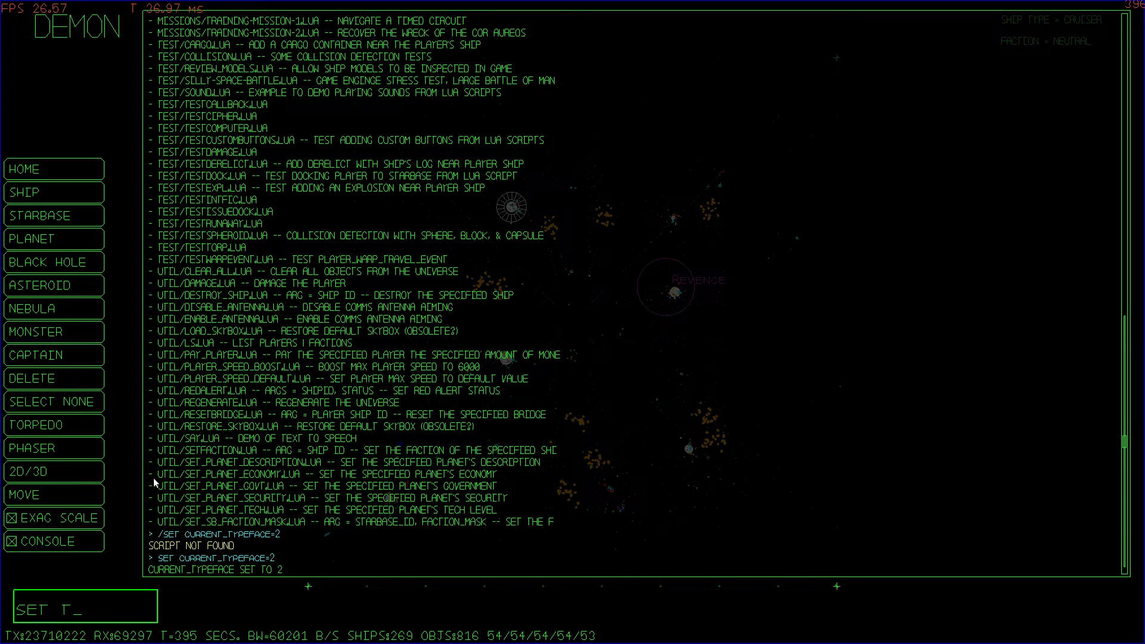
{"action": "key", "text": "BackSpace"}
{"action": "type", "text": "CURRENT_TYPEF"}
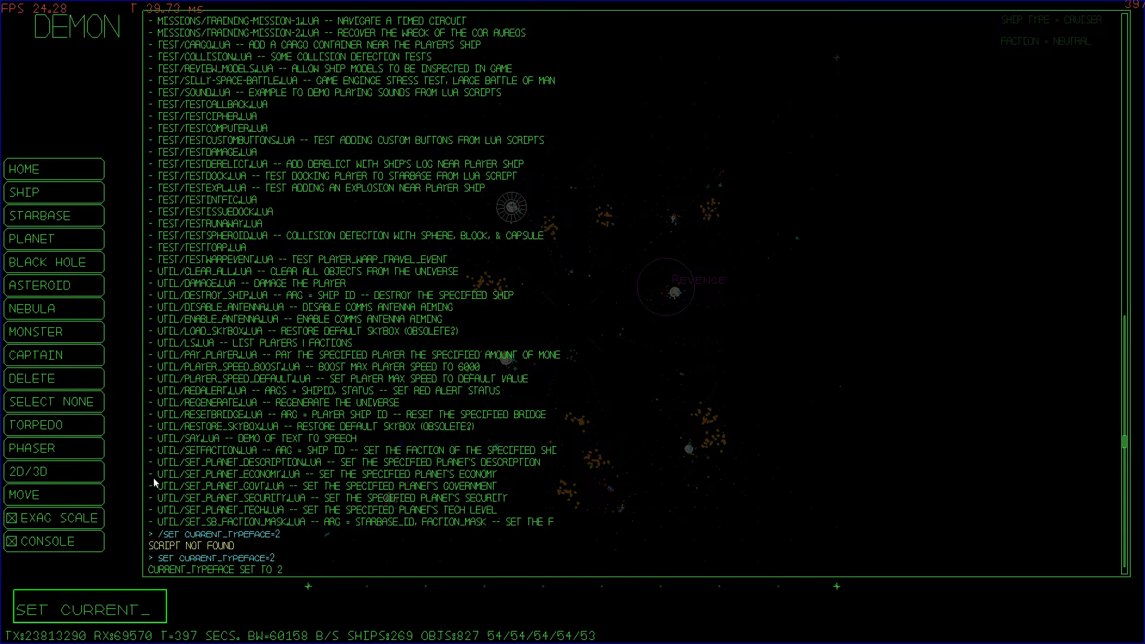
{"action": "type", "text": "ACE=0"}
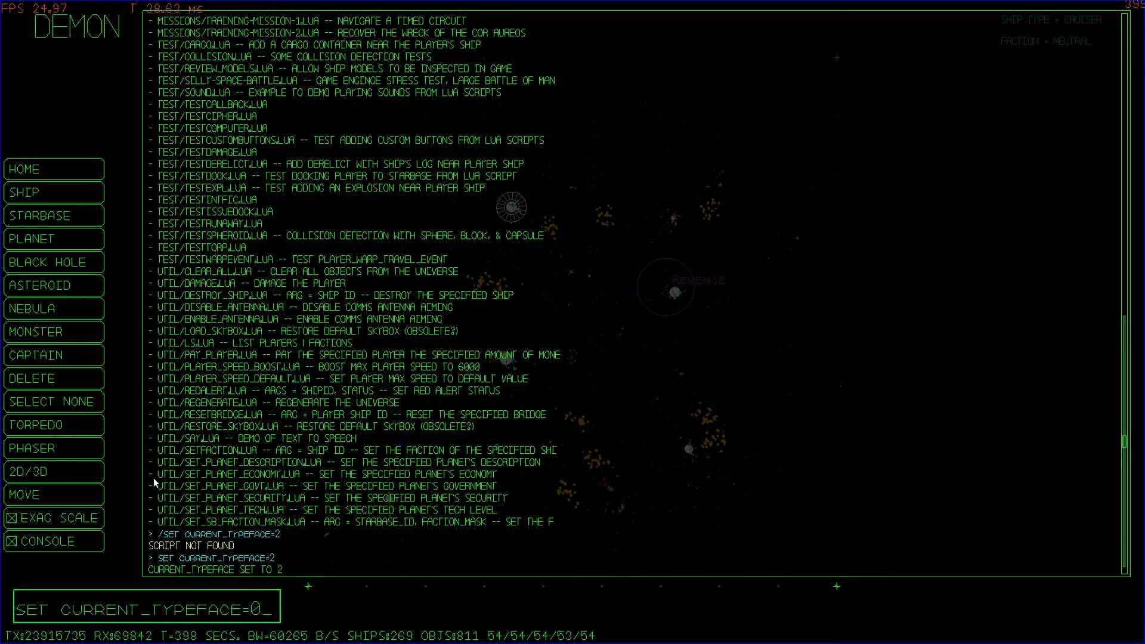
{"action": "key", "text": "Return"}
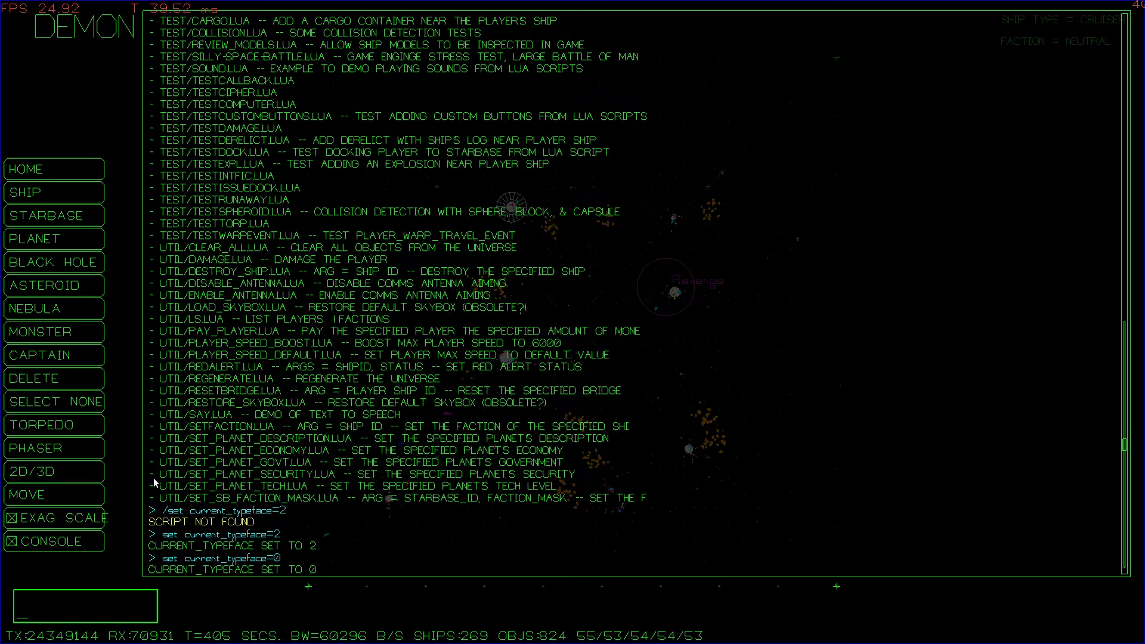
Set the typeface back to 2 with set current_typeface=2
{"action": "type", "text": "/"}
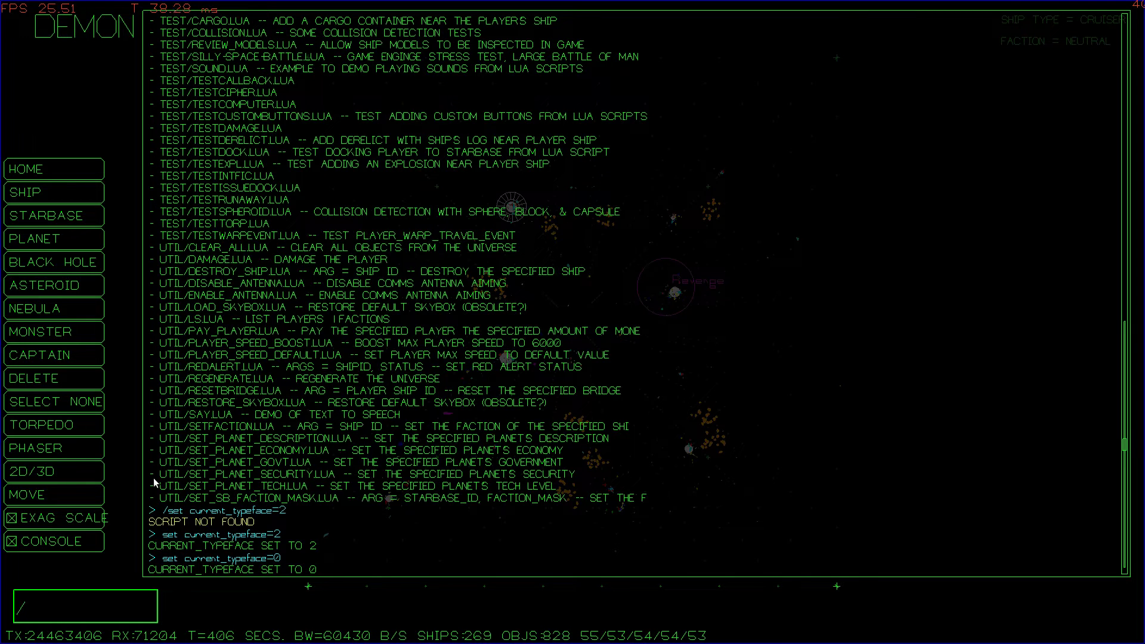
{"action": "type", "text": "set cur"}
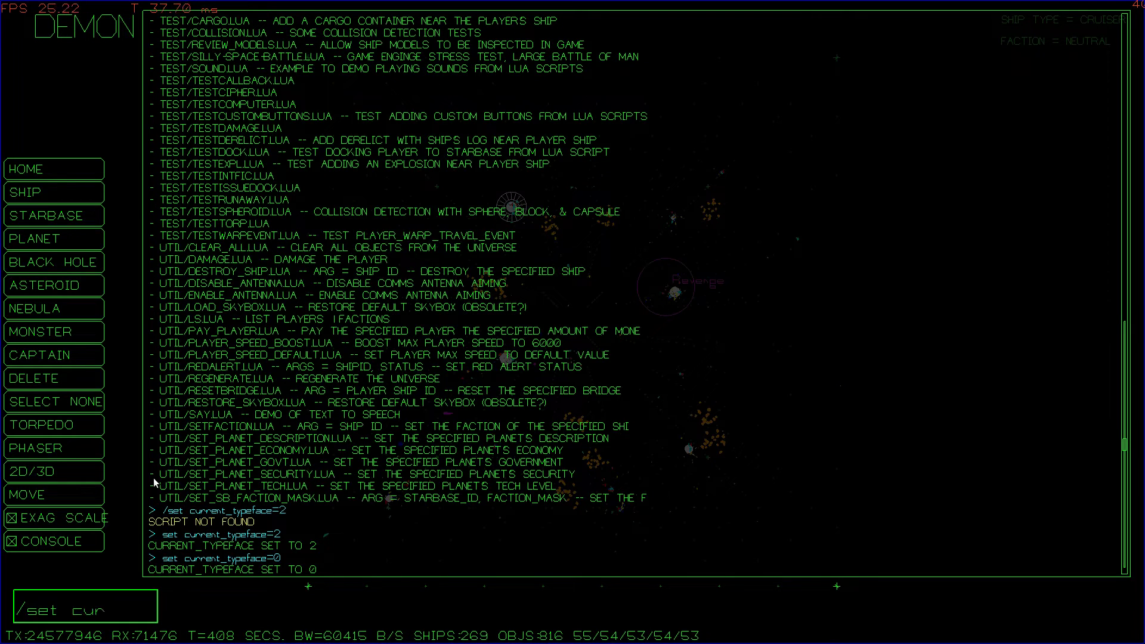
{"action": "type", "text": "rent_typeface=0"}
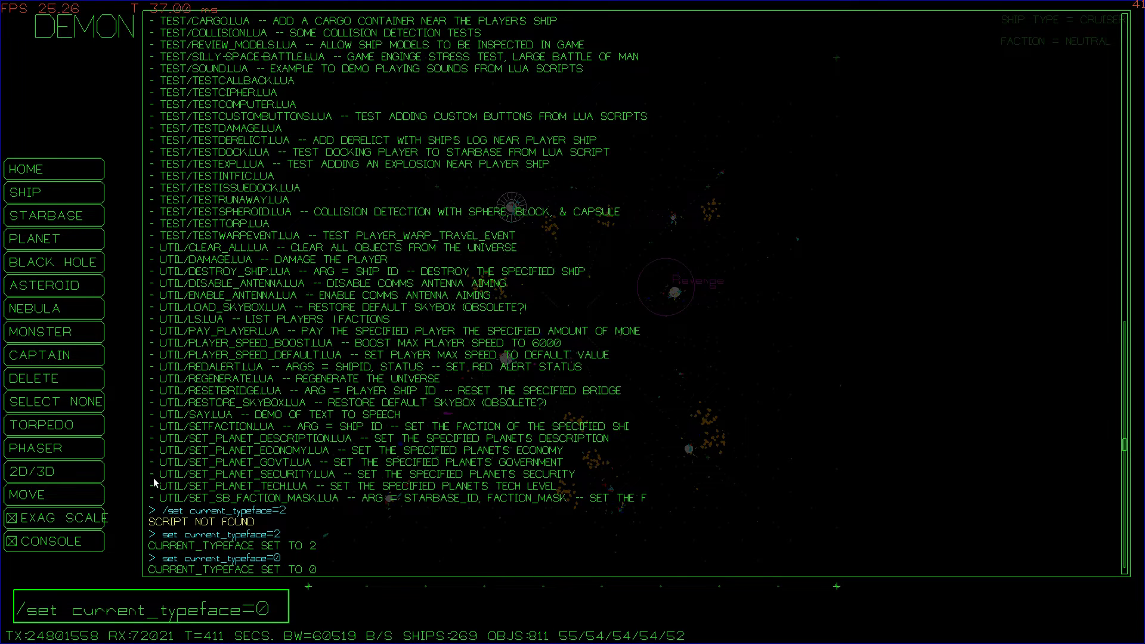
{"action": "key", "text": "BackSpace"}
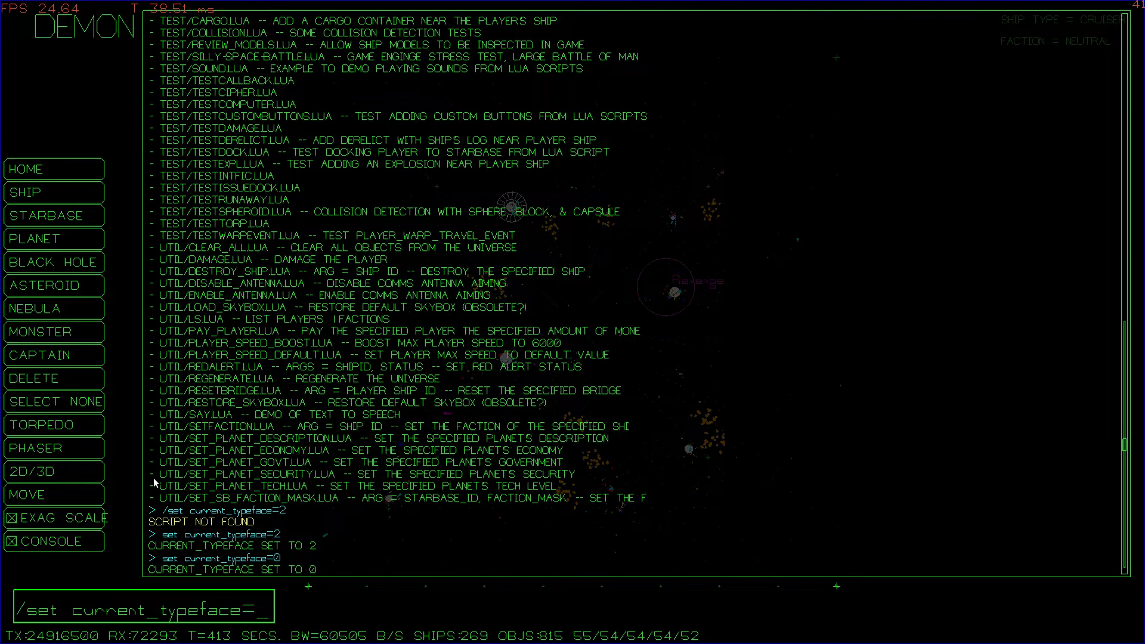
{"action": "type", "text": "2"}
{"action": "key", "text": "Return"}
{"action": "type", "text": "set "}
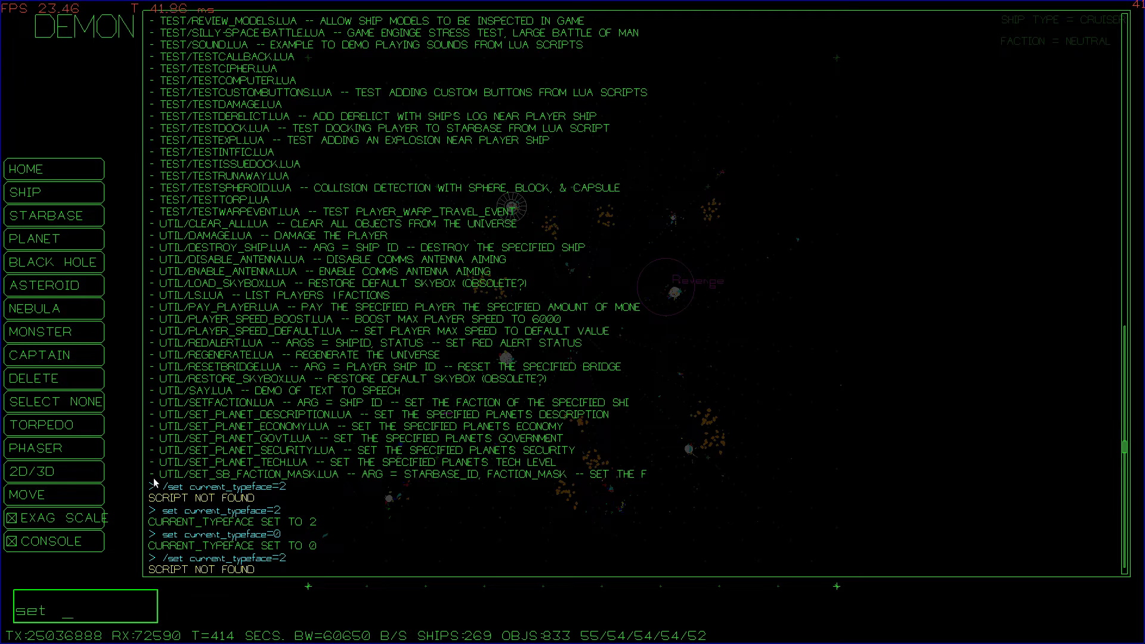
{"action": "type", "text": "current_typeface=2"}
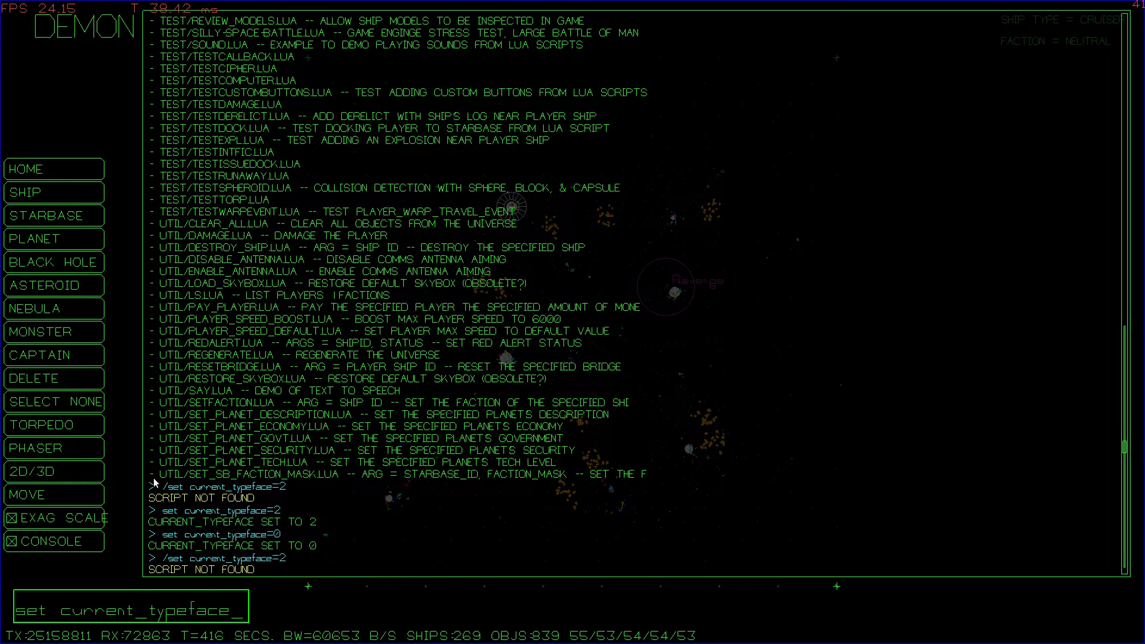
{"action": "key", "text": "Return"}
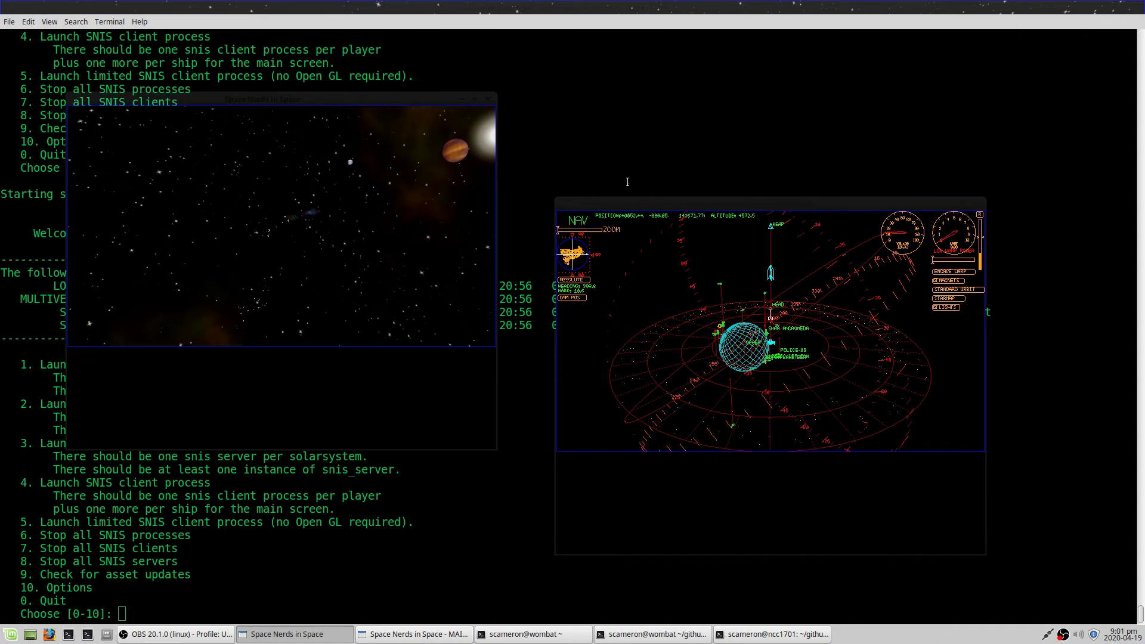
In the launcher terminal, redisplay the process list and select the SNIS CLIENT line
{"action": "left_click", "coordinate": [556, 162]}
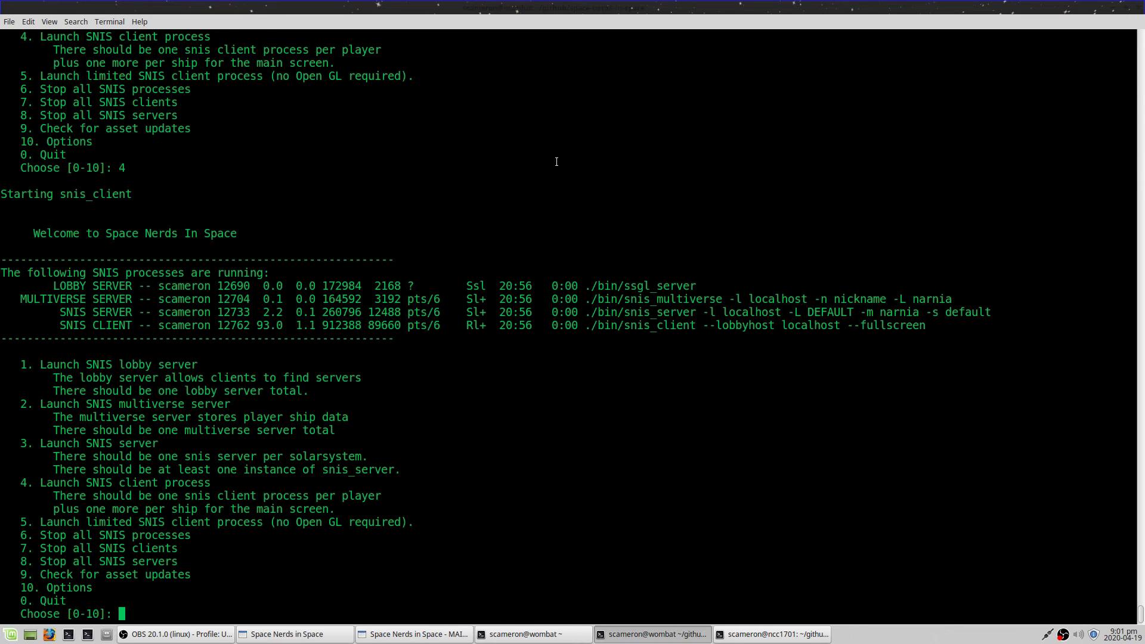
{"action": "key", "text": "Return"}
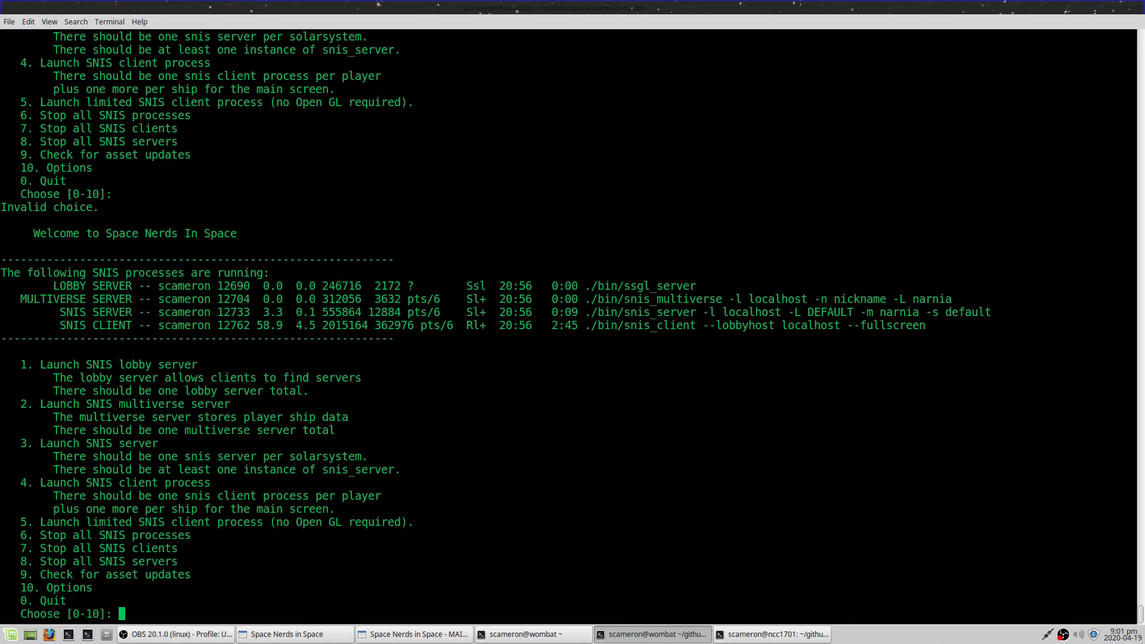
{"action": "left_click_drag", "start_coordinate": [40, 325], "coordinate": [935, 326]}
In the main game window, cycle through Weapons, Engineering, Damage Control and Science stations
{"action": "key", "text": "alt+Tab"}
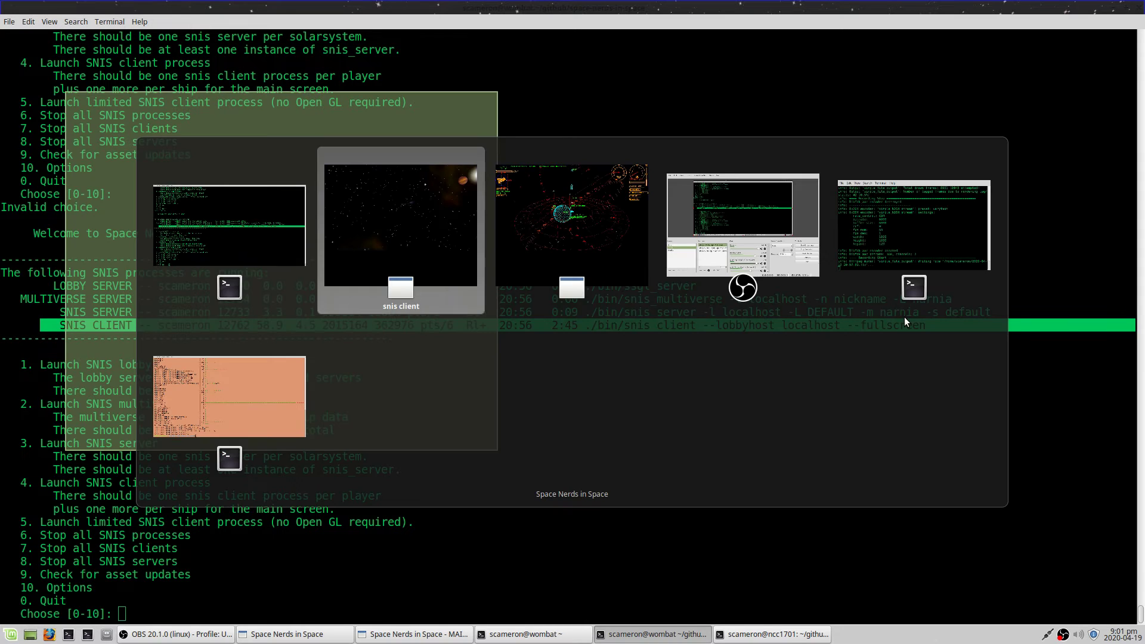
{"action": "key", "text": "alt+Tab"}
{"action": "key", "text": "alt+Tab"}
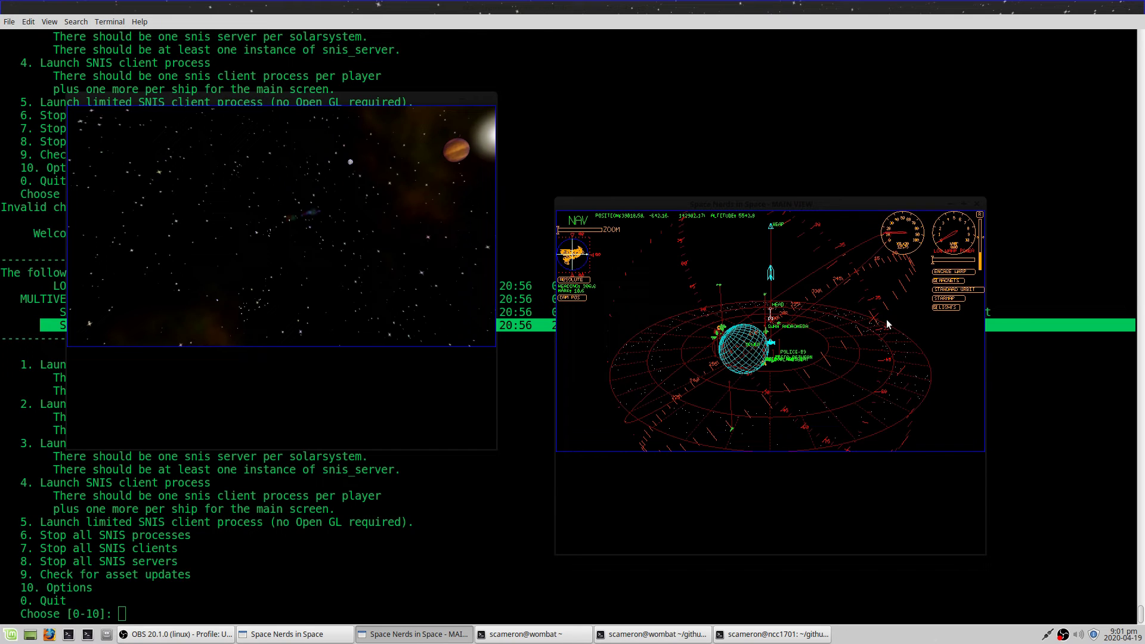
{"action": "key", "text": "F3"}
{"action": "key", "text": "F4"}
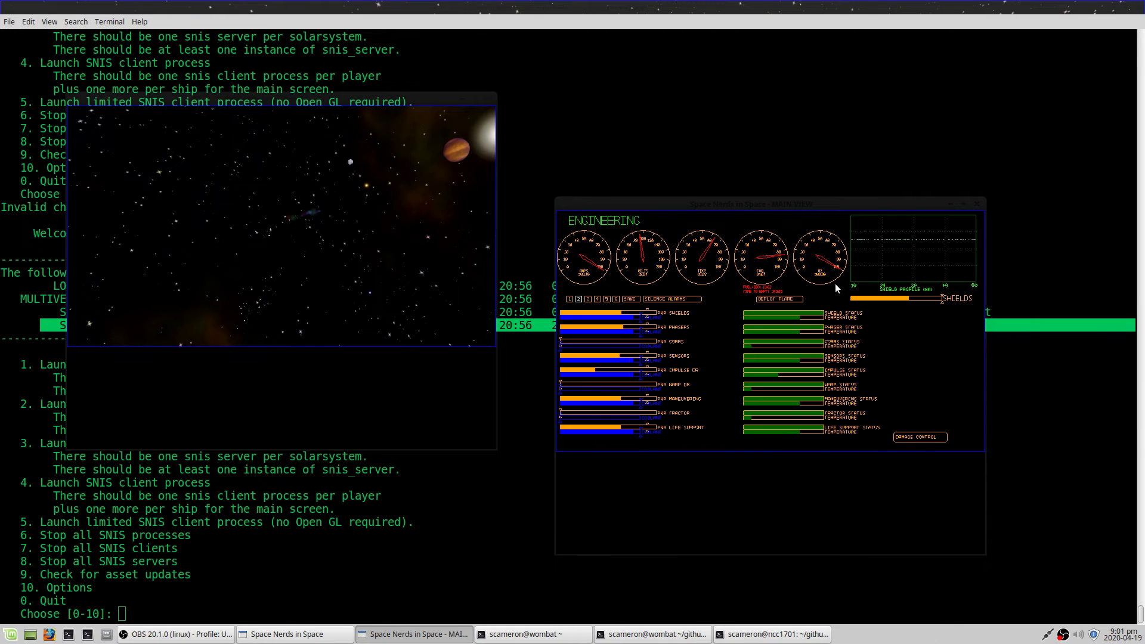
{"action": "key", "text": "F5"}
{"action": "key", "text": "F6"}
Cycle the second window through Navigation, Engineering, Damage Control and Science, ending on Comms
{"action": "left_click", "coordinate": [439, 222]}
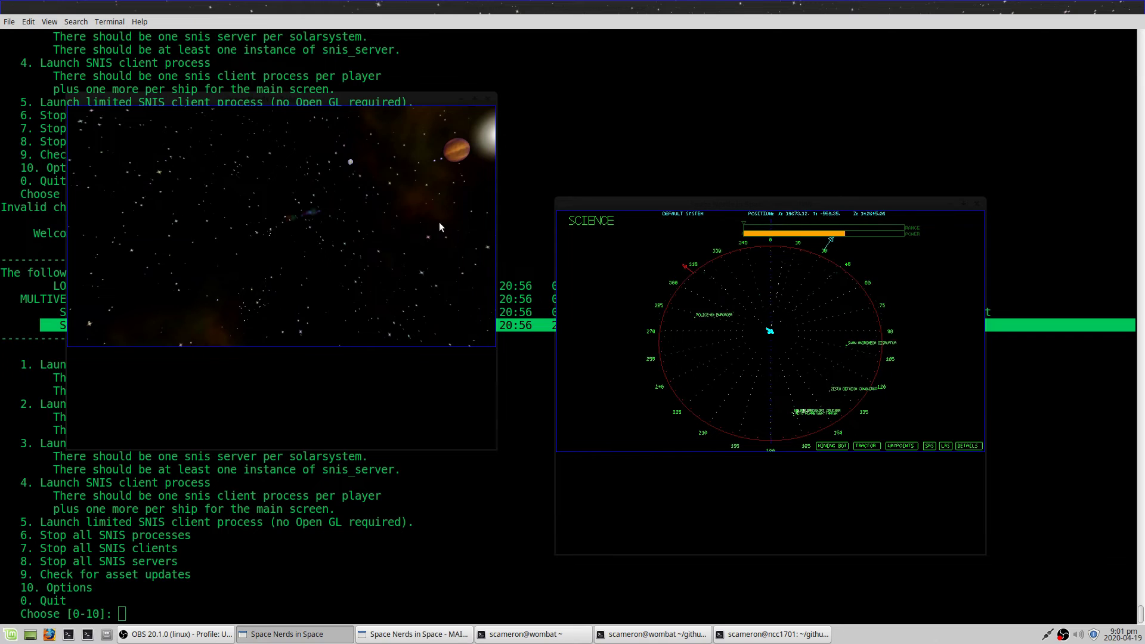
{"action": "key", "text": "F2"}
{"action": "key", "text": "F4"}
{"action": "key", "text": "F5"}
{"action": "key", "text": "F6"}
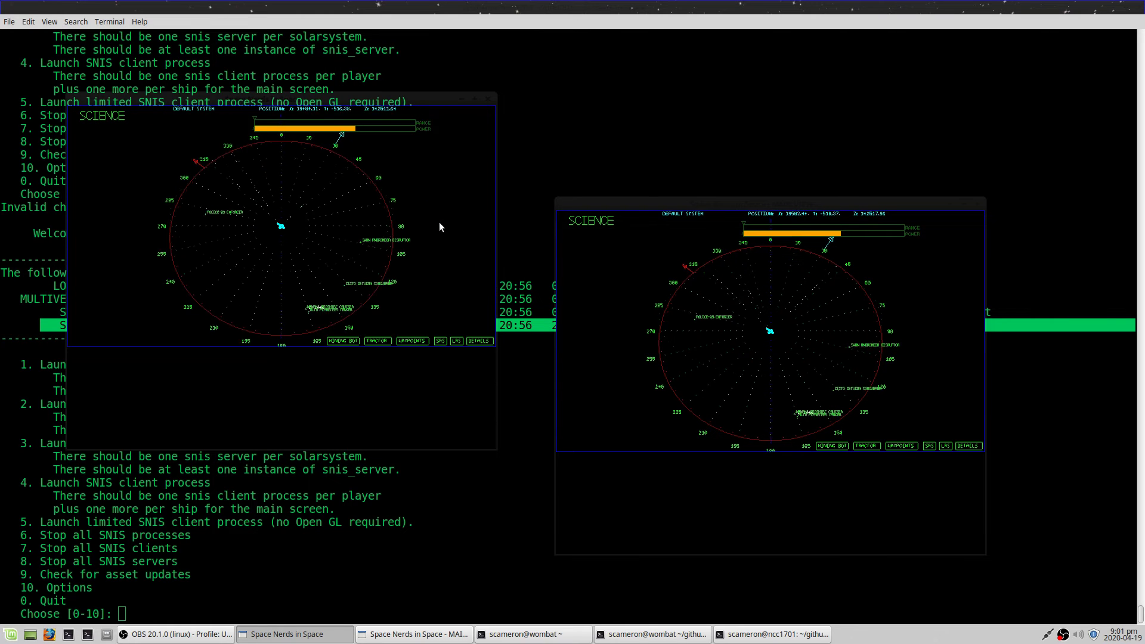
{"action": "key", "text": "F5"}
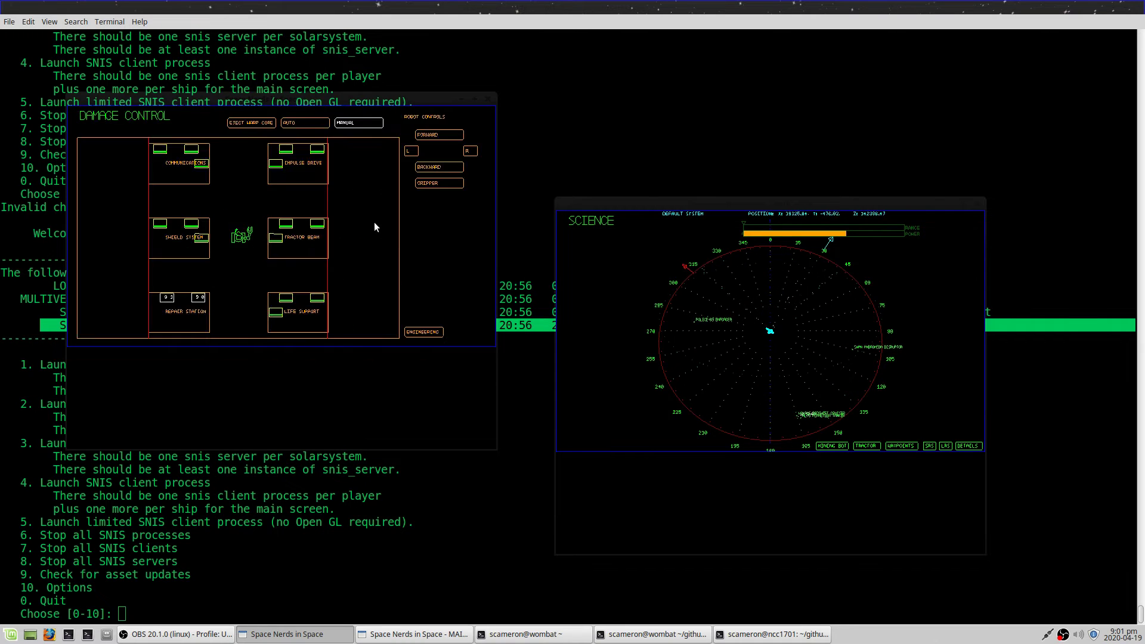
{"action": "key", "text": "F7"}
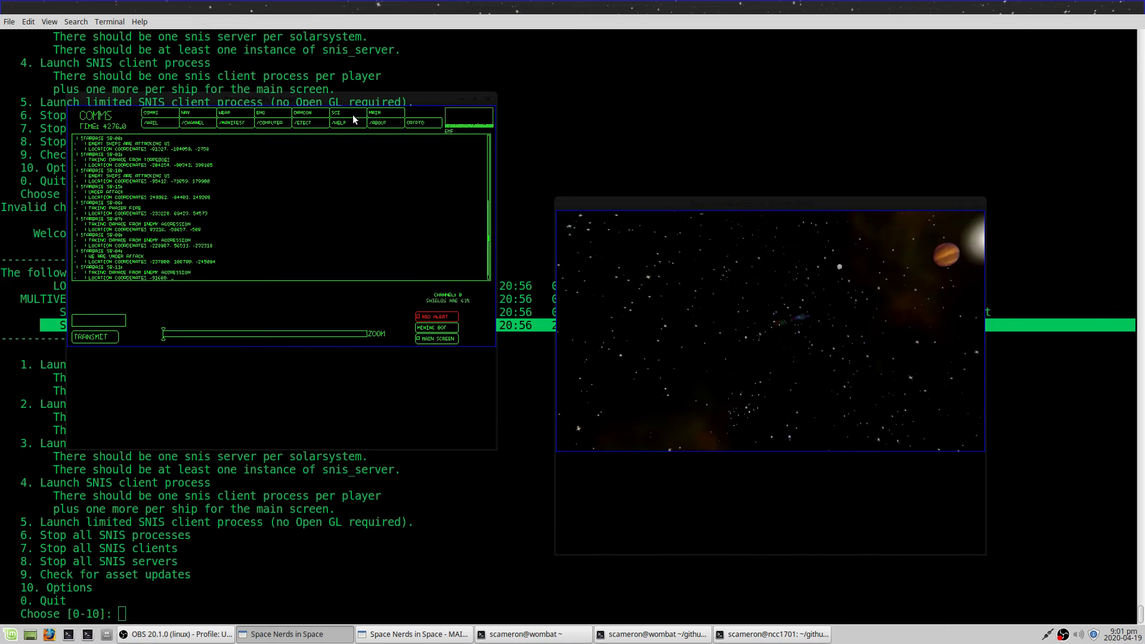
Use the station buttons to cycle the other window through stations, returning it to the main view
{"action": "left_click", "coordinate": [352, 114]}
{"action": "left_click", "coordinate": [304, 113]}
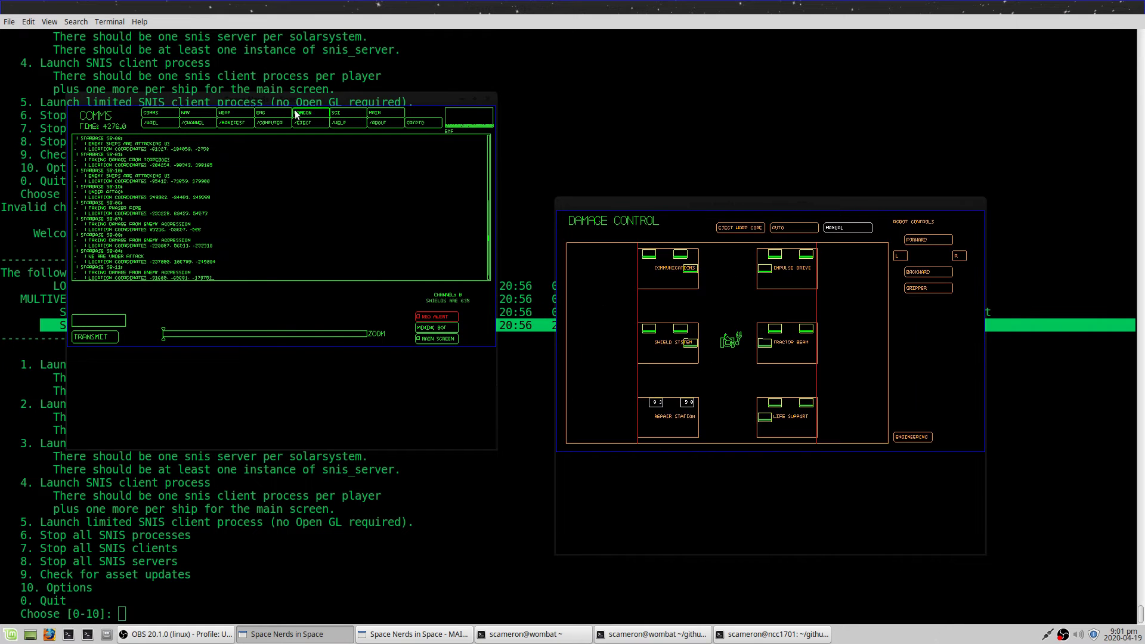
{"action": "left_click", "coordinate": [263, 112]}
{"action": "left_click", "coordinate": [227, 112]}
{"action": "left_click", "coordinate": [170, 115]}
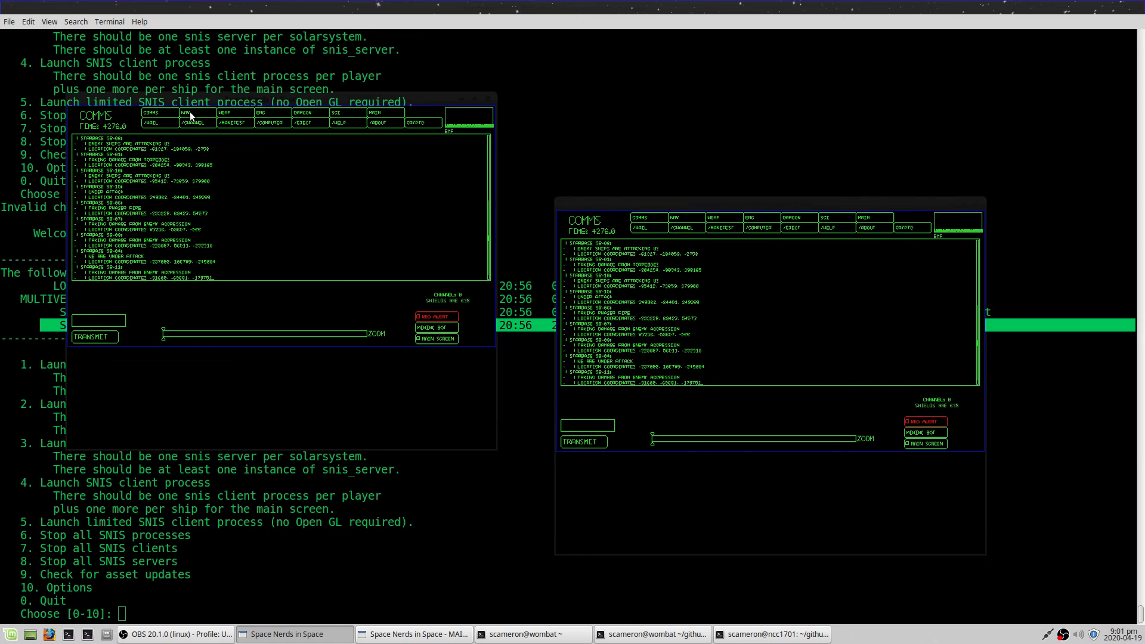
{"action": "left_click", "coordinate": [190, 112]}
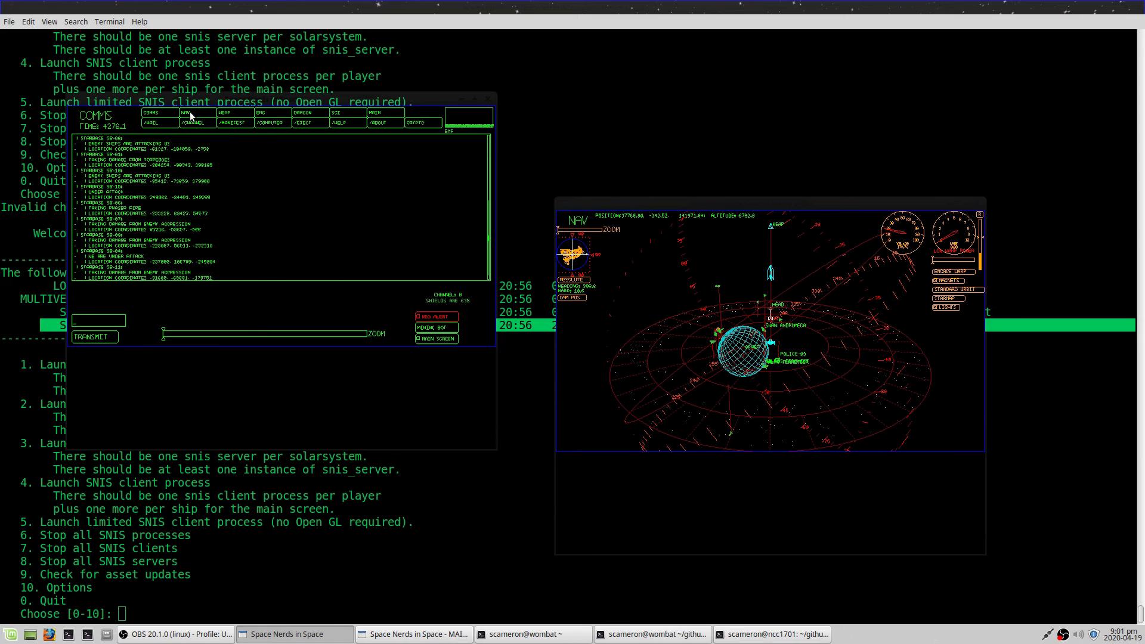
{"action": "left_click", "coordinate": [373, 114]}
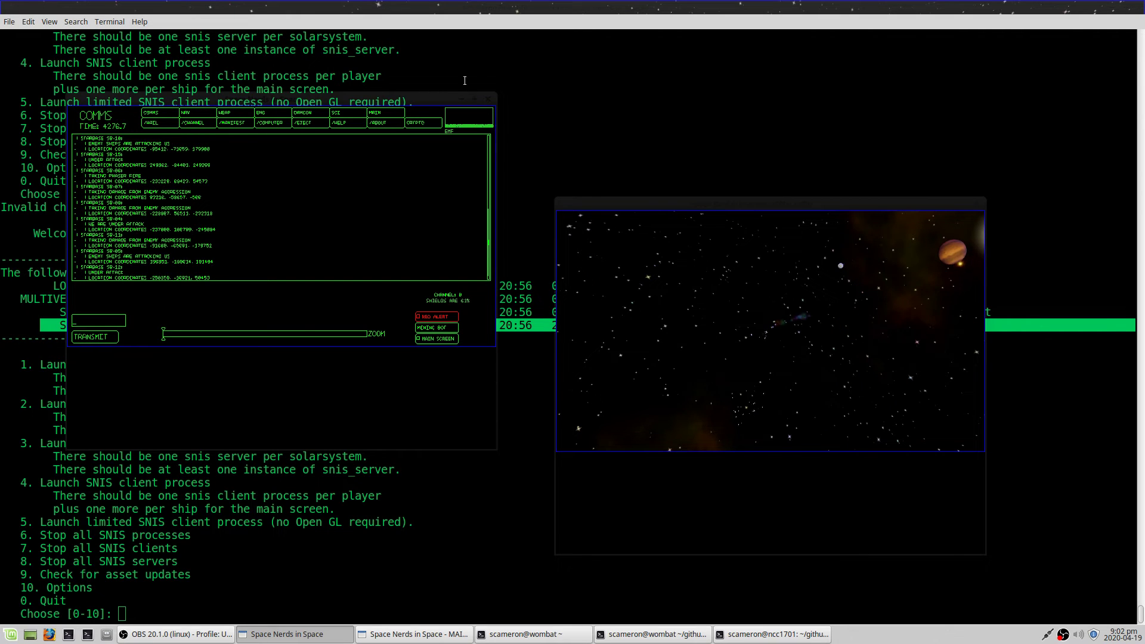
Enlarge the main-view window, then shrink and re-enlarge the Comms window
{"action": "left_click_drag", "start_coordinate": [984, 199], "coordinate": [829, 302]}
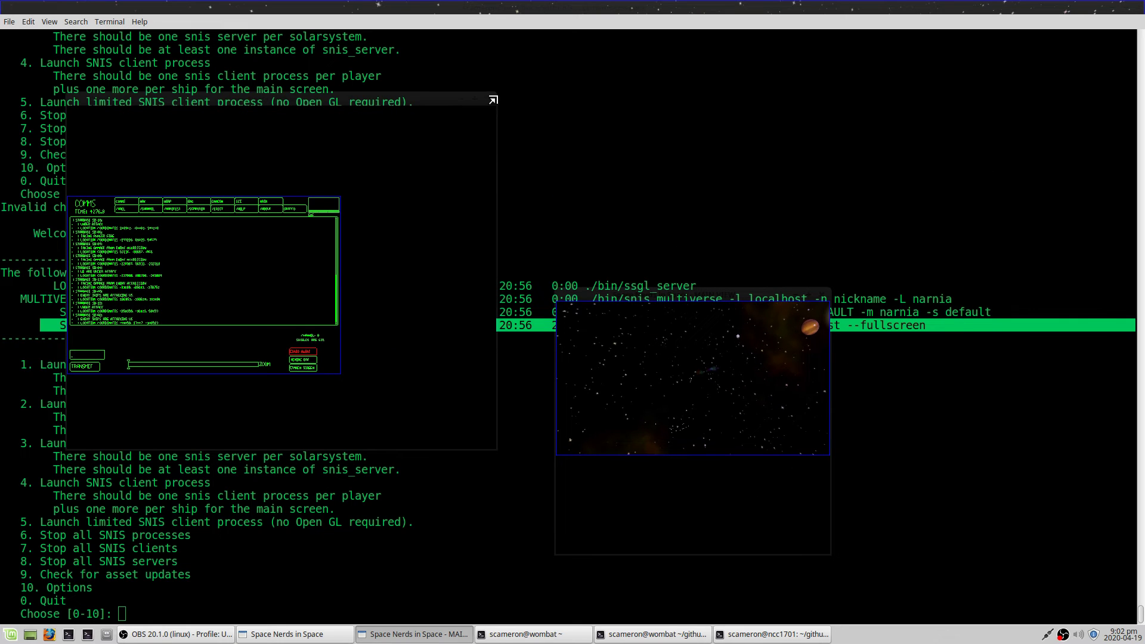
{"action": "left_click", "coordinate": [498, 95]}
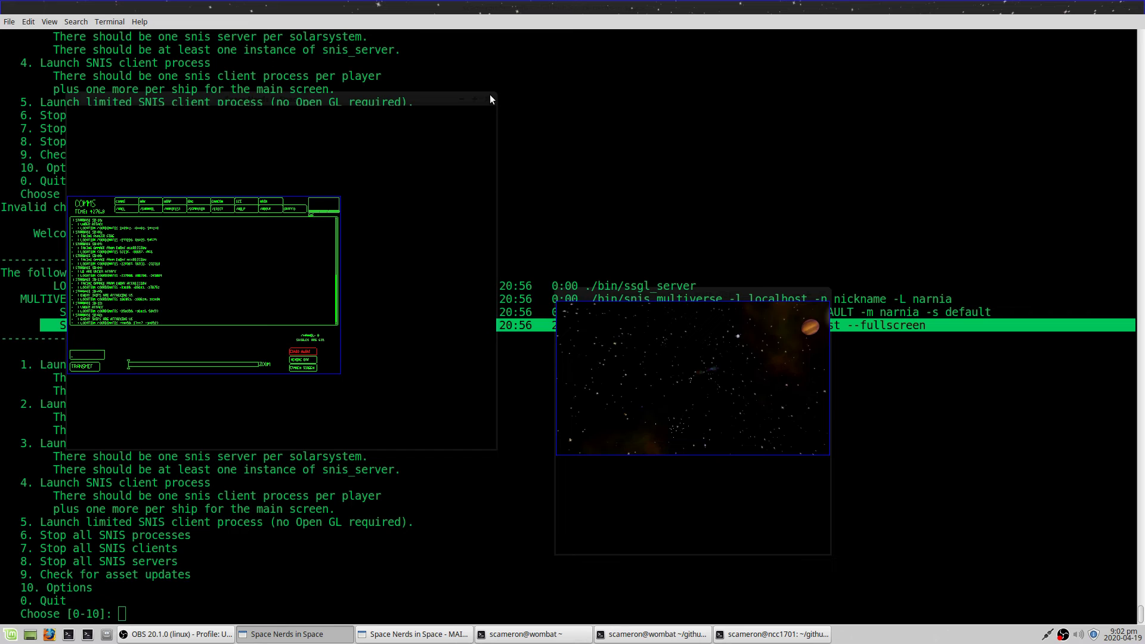
{"action": "left_click_drag", "start_coordinate": [491, 99], "coordinate": [469, 175]}
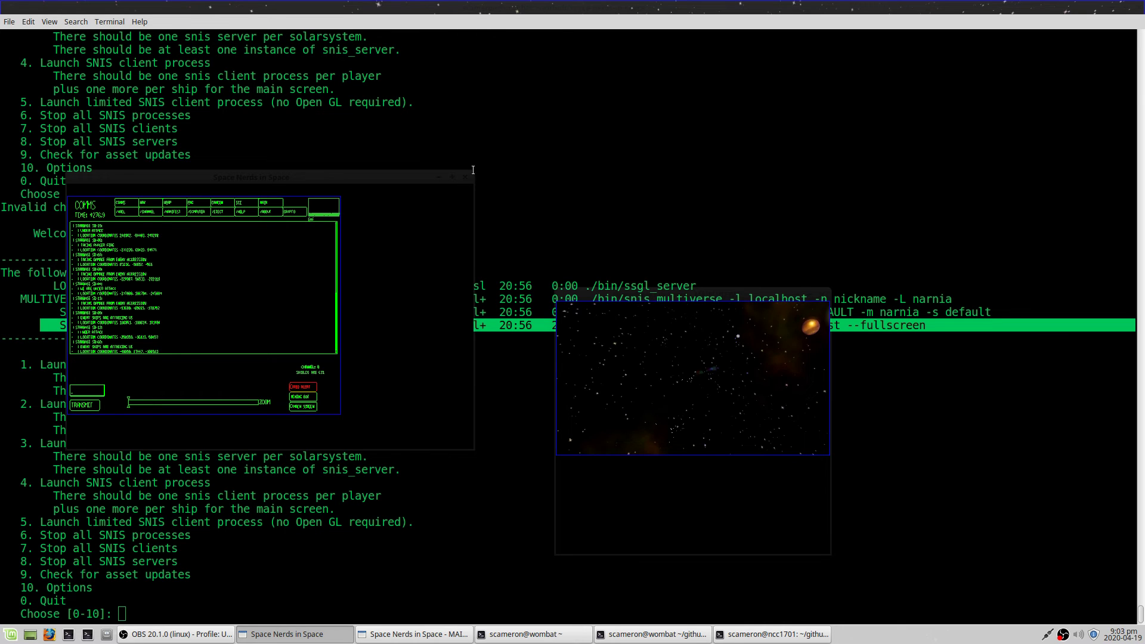
{"action": "left_click_drag", "start_coordinate": [470, 171], "coordinate": [453, 199]}
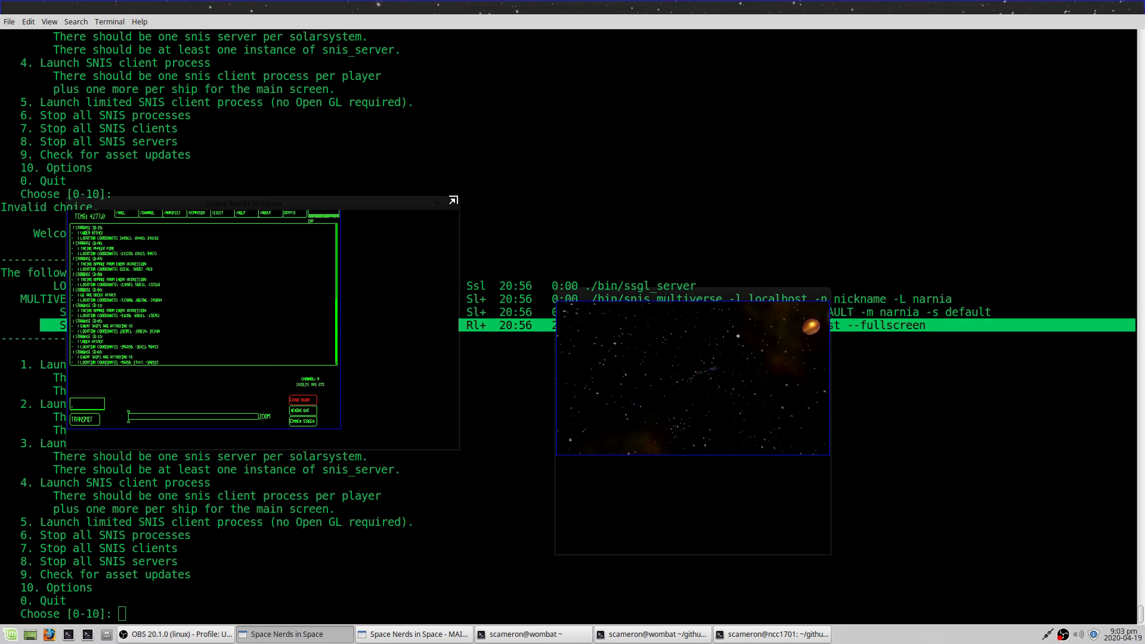
Move the main-view window higher and resize it
{"action": "left_click", "coordinate": [826, 293]}
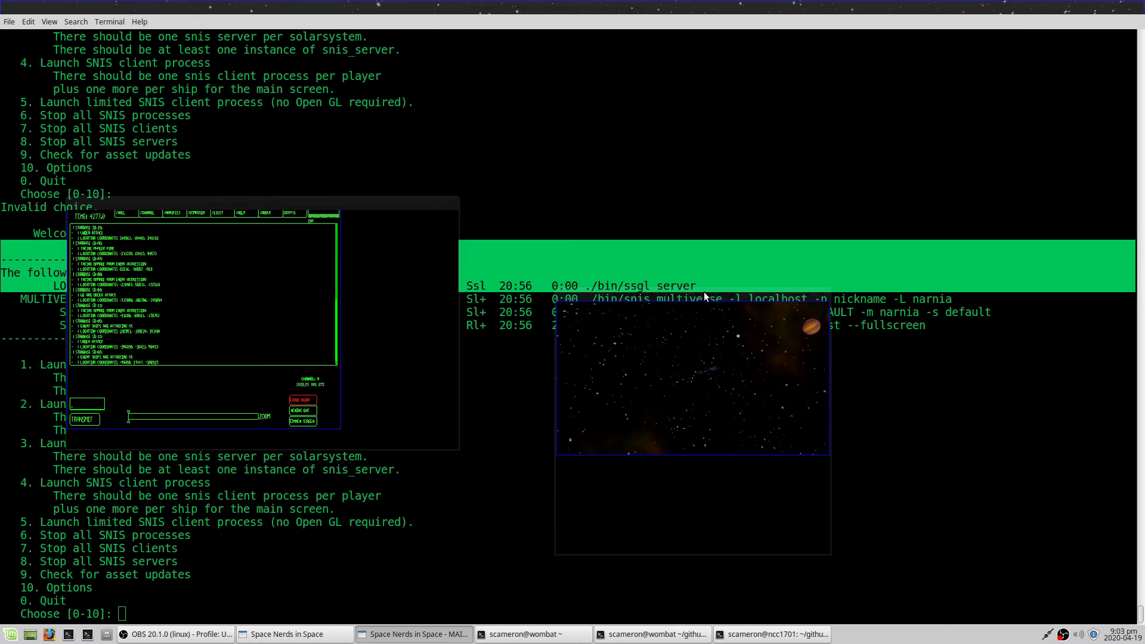
{"action": "left_click_drag", "start_coordinate": [704, 294], "coordinate": [692, 171]}
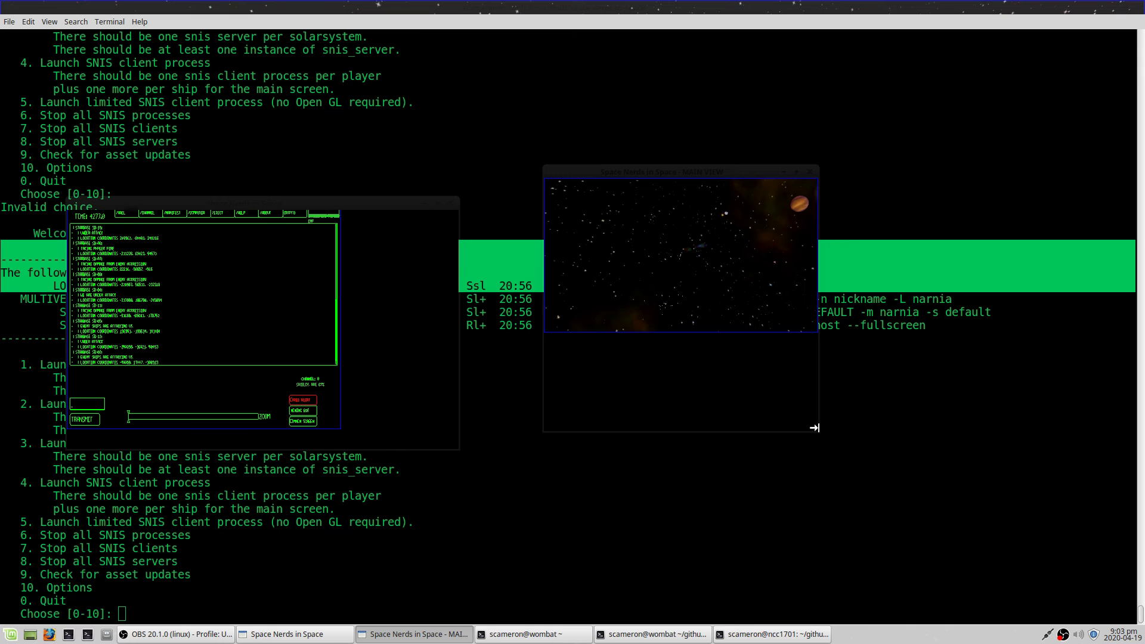
{"action": "left_click_drag", "start_coordinate": [814, 428], "coordinate": [979, 450]}
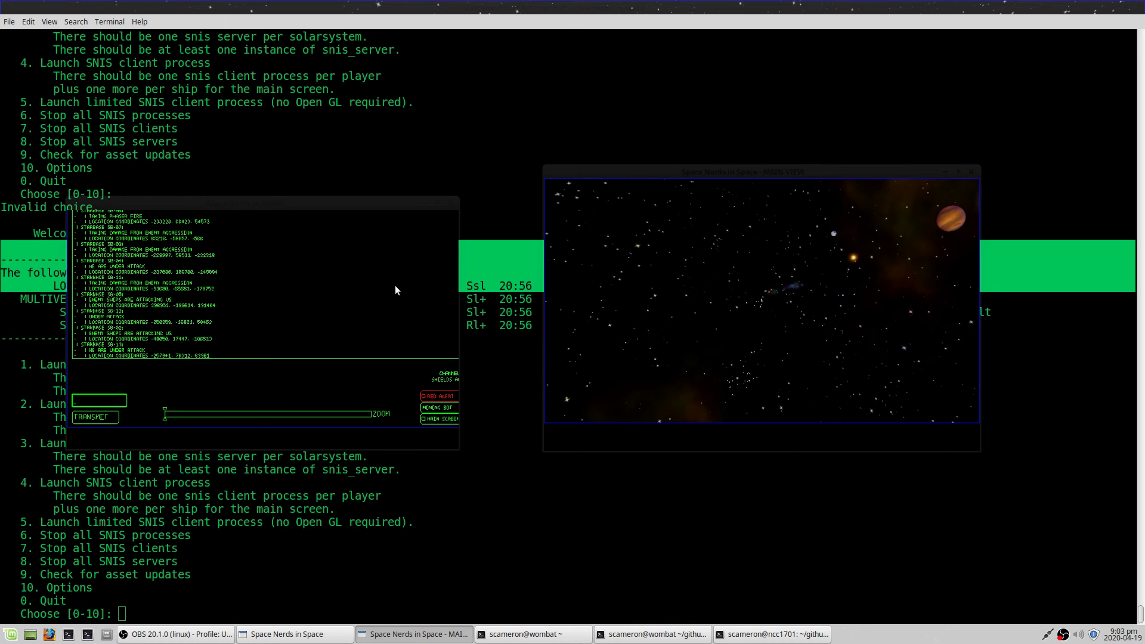
Cycle the main-view window through Navigation, Engineering, Damage Control and Science, ending on Comms
{"action": "key", "text": "F2"}
{"action": "key", "text": "F4"}
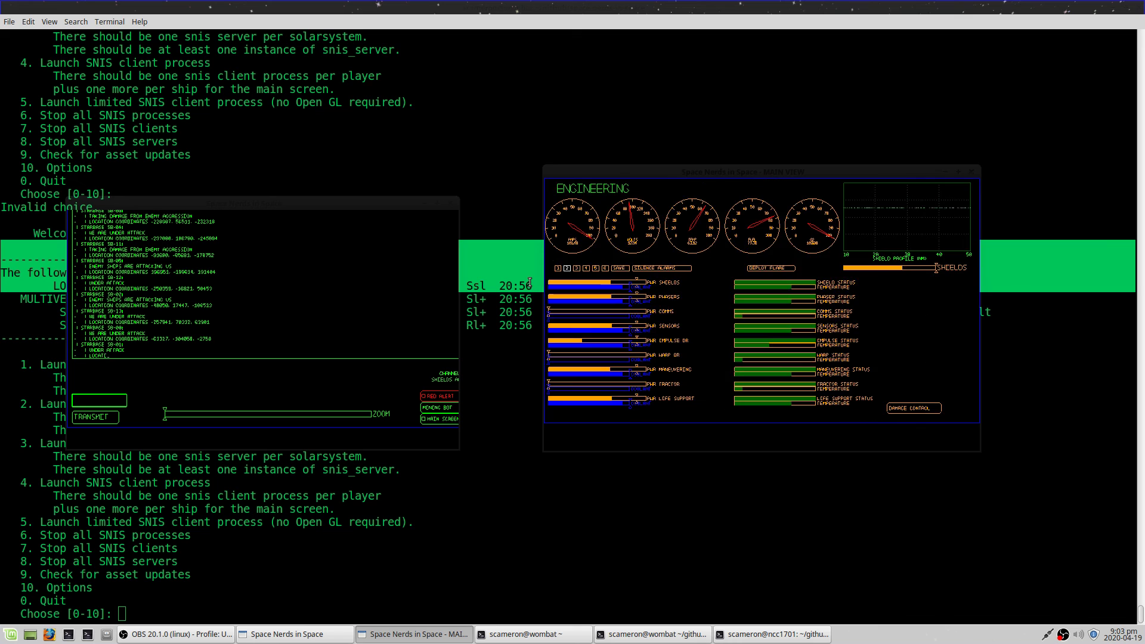
{"action": "key", "text": "F5"}
{"action": "key", "text": "F6"}
{"action": "key", "text": "F7"}
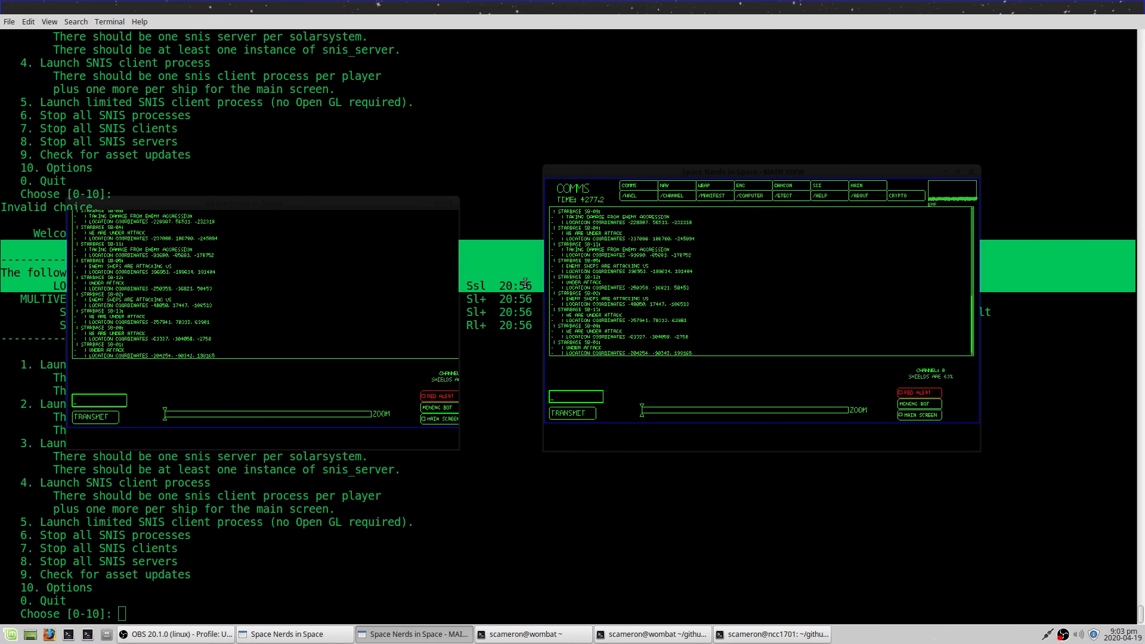